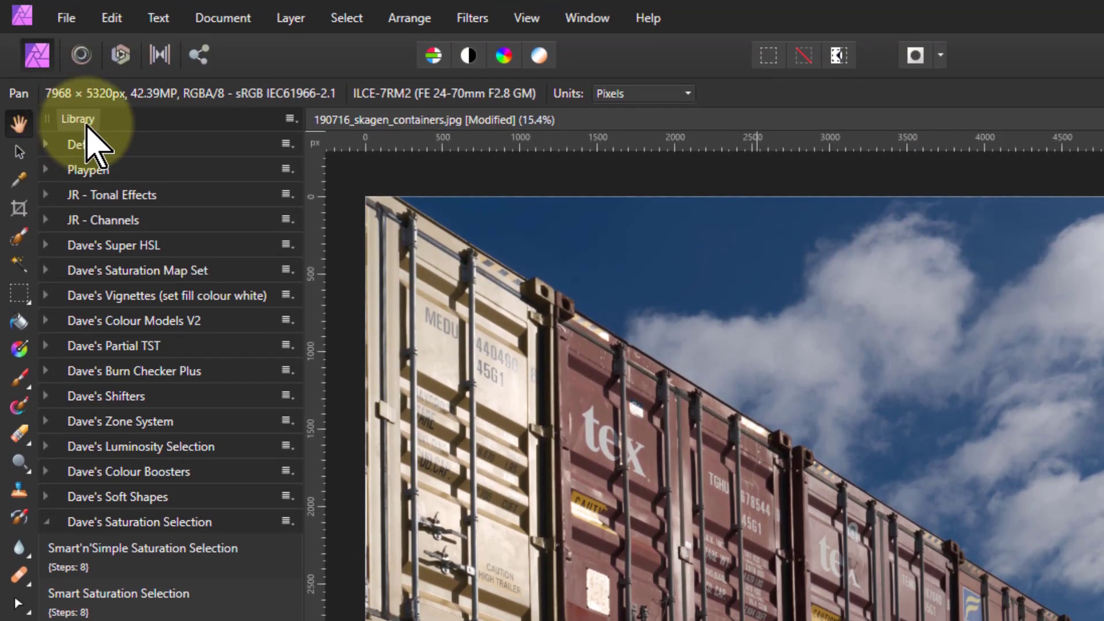
Expand the Monochrome Selection layer and open its Select Monochrome procedural texture settings.
left_click(290, 119)
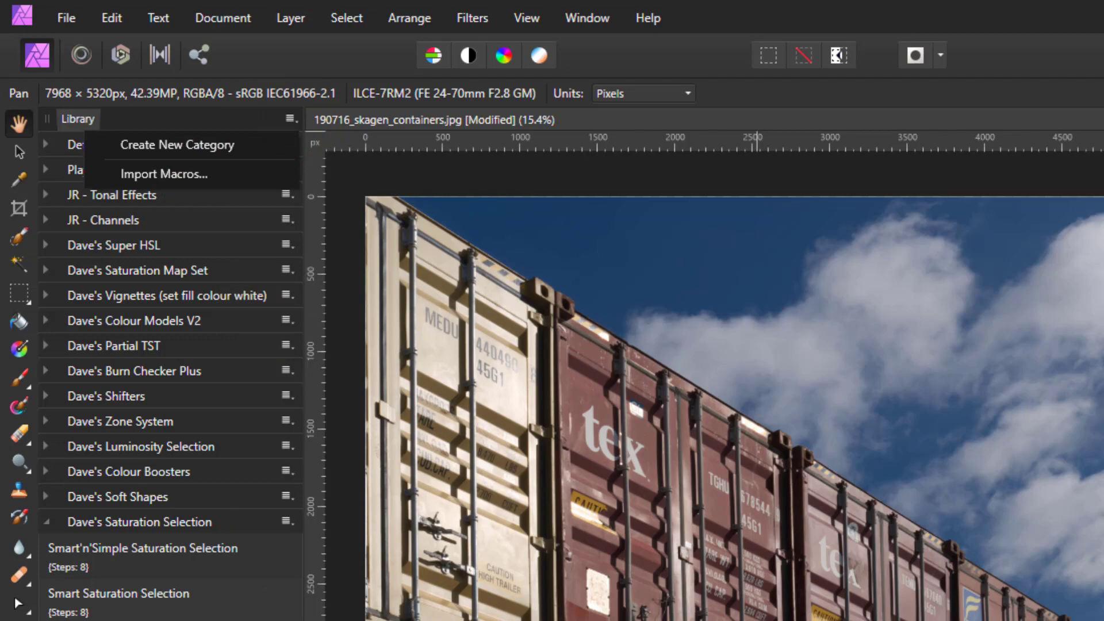
key("Escape")
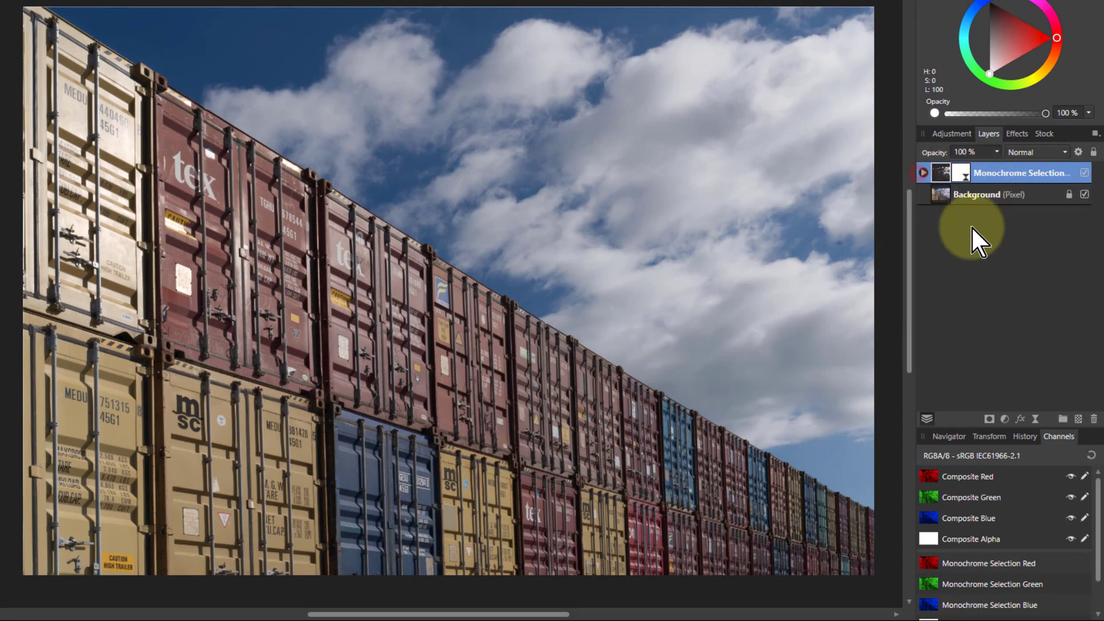
left_click(923, 173)
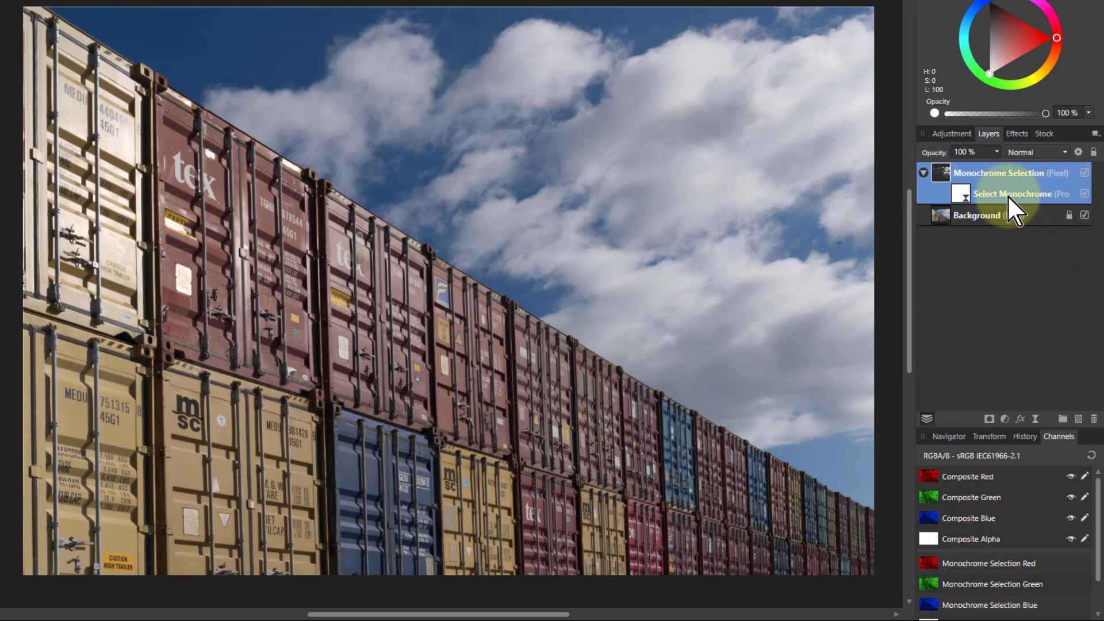
double_click(962, 193)
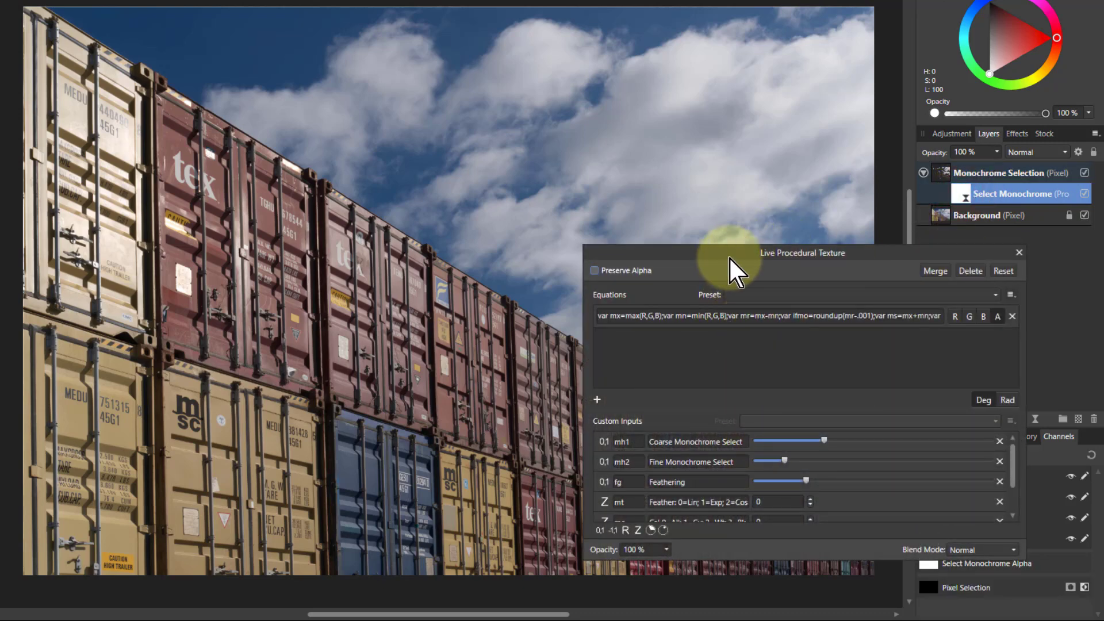
Move the Live Procedural Texture window left and enlarge Custom Inputs down to Invert.
left_click_drag(729, 257, 177, 263)
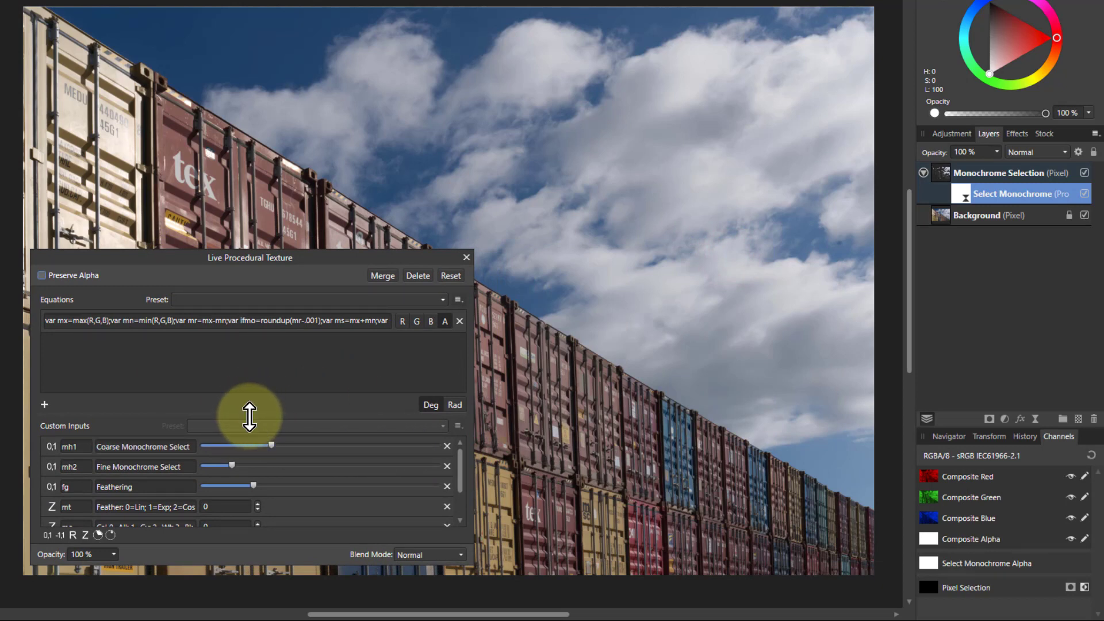
left_click_drag(249, 416, 248, 365)
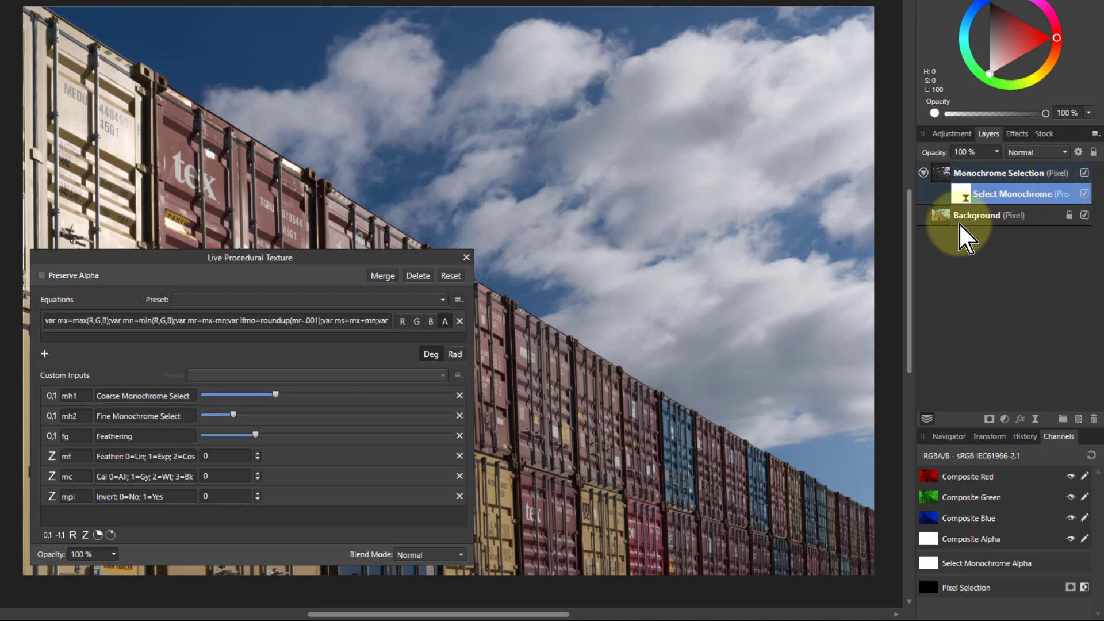
Hide the Background to preview the selection over transparency, then close the texture settings.
left_click(1084, 215)
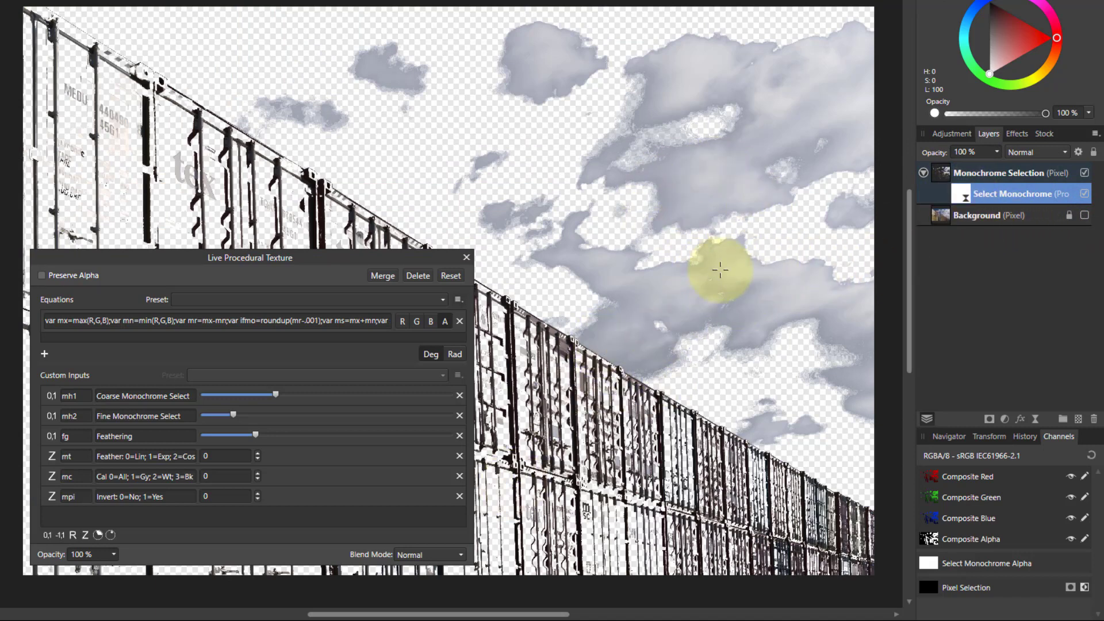
left_click(950, 176)
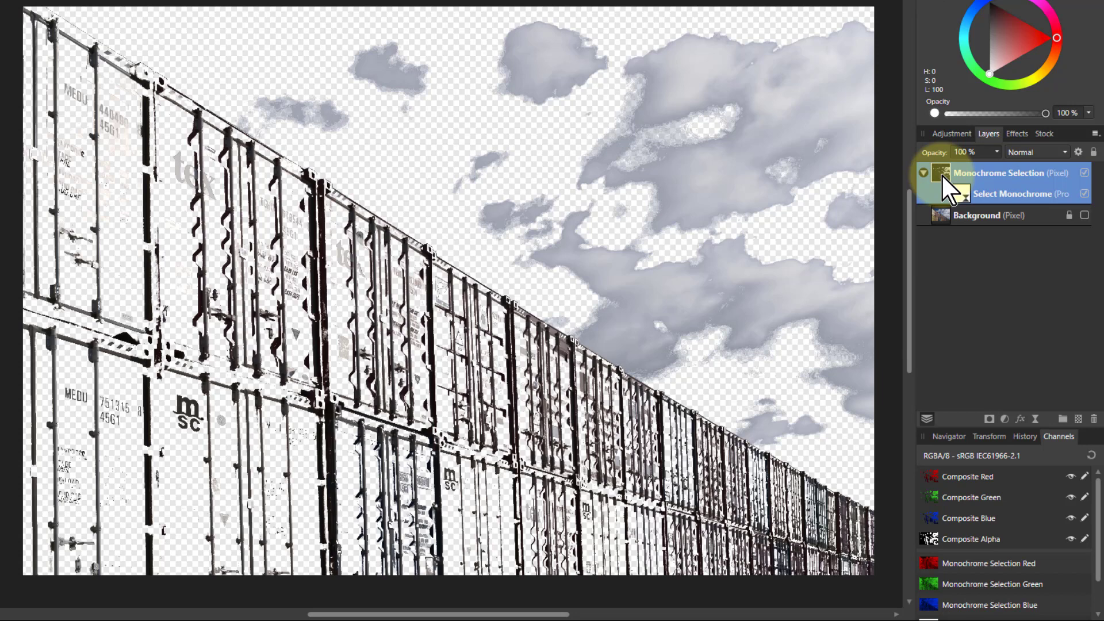
Show the Background again and add a Curves adjustment bowed upward to brighten neutral areas.
left_click(1084, 215)
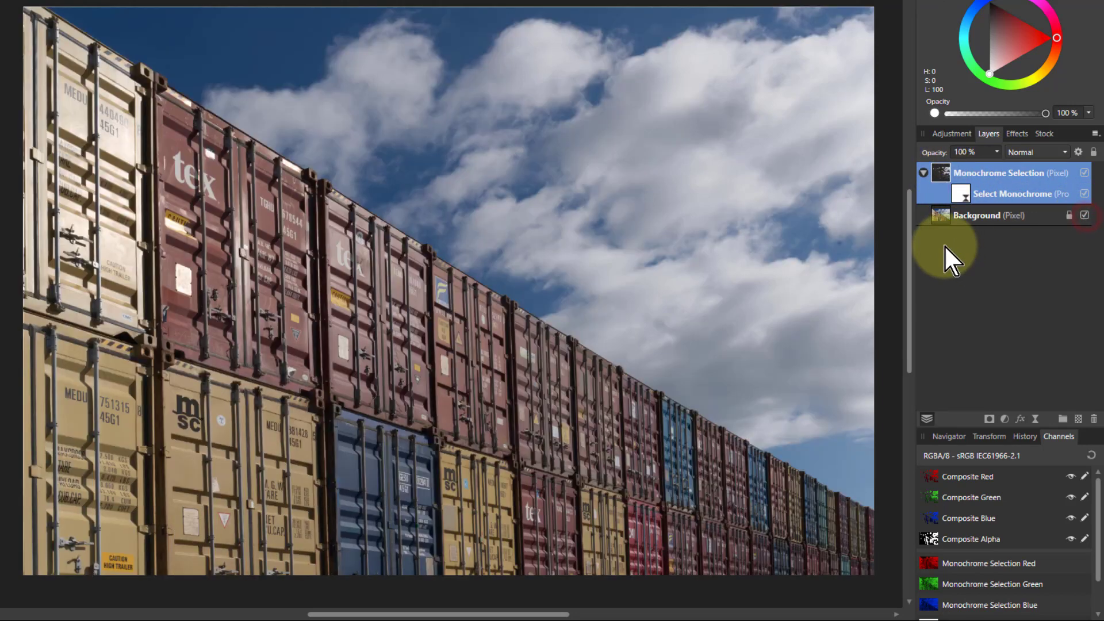
left_click(1007, 419)
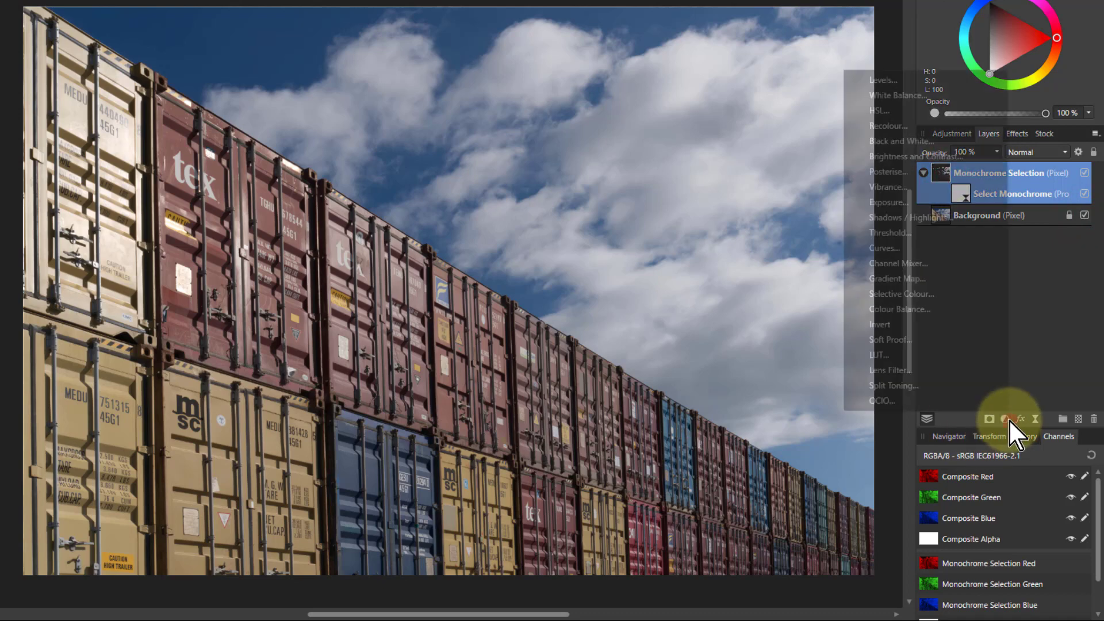
left_click(899, 247)
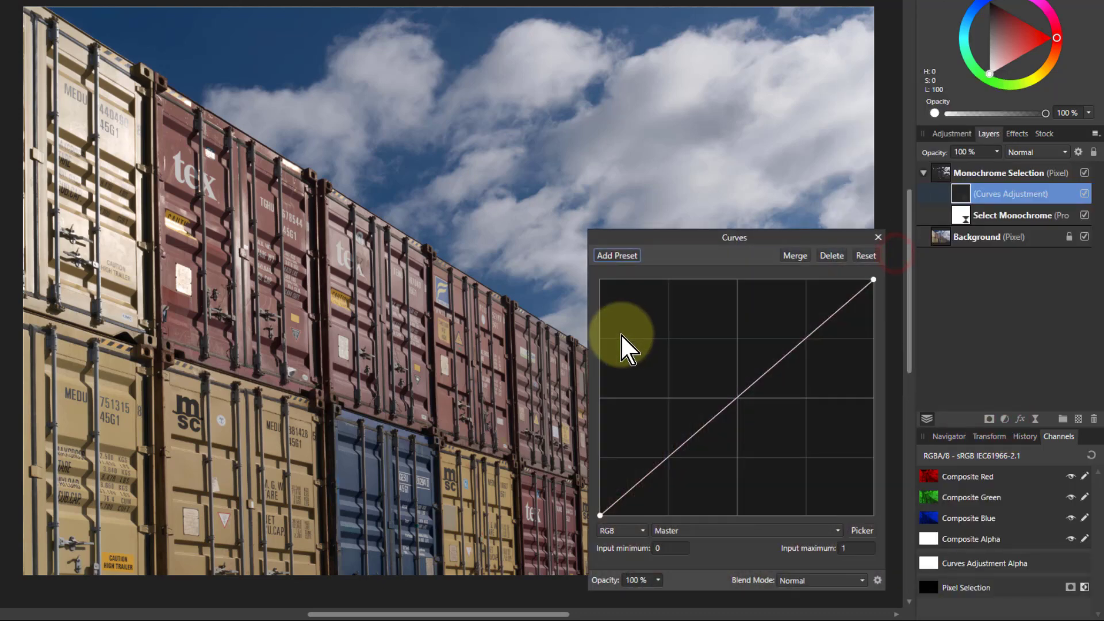
left_click_drag(745, 395, 736, 361)
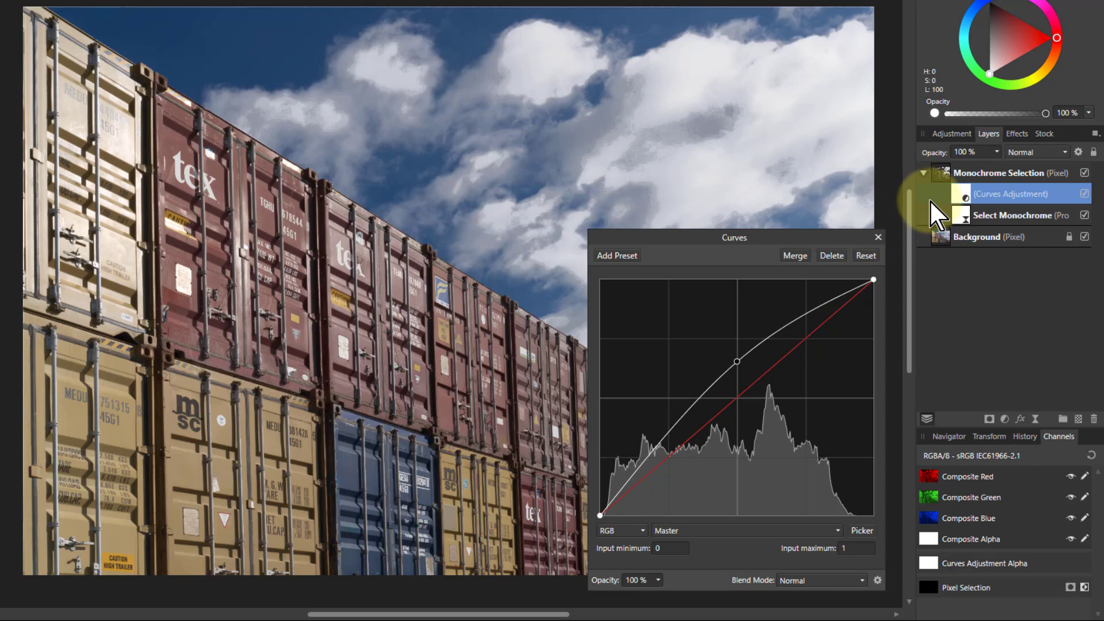
Reopen Select Monochrome, raise Feathering fully, and reposition the settings window to the right.
double_click(968, 212)
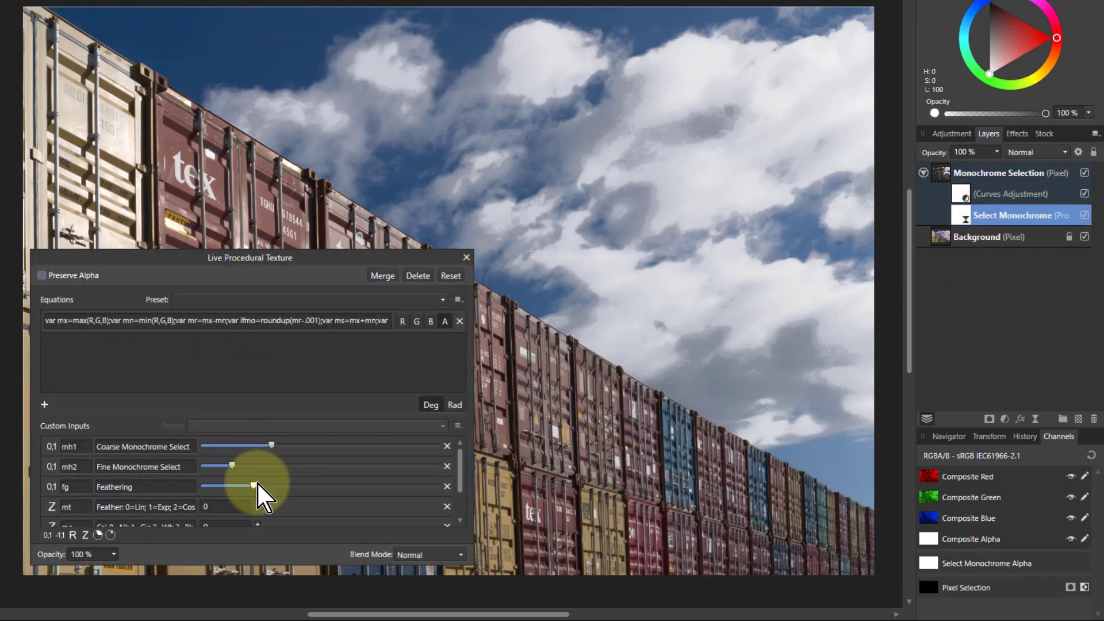
left_click_drag(255, 484, 343, 485)
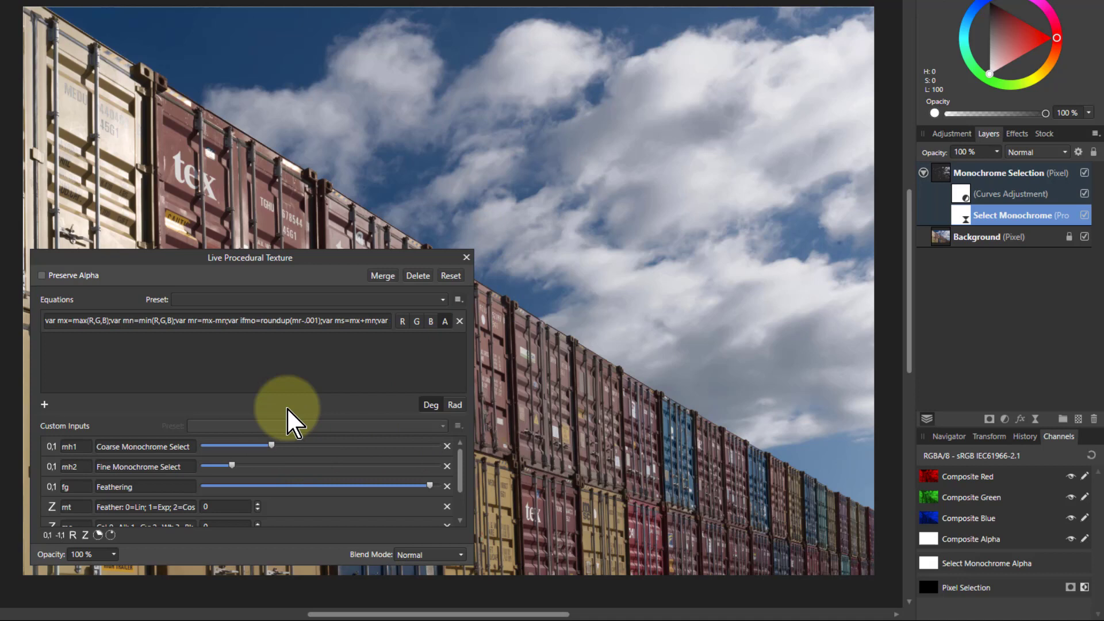
left_click_drag(222, 417, 221, 375)
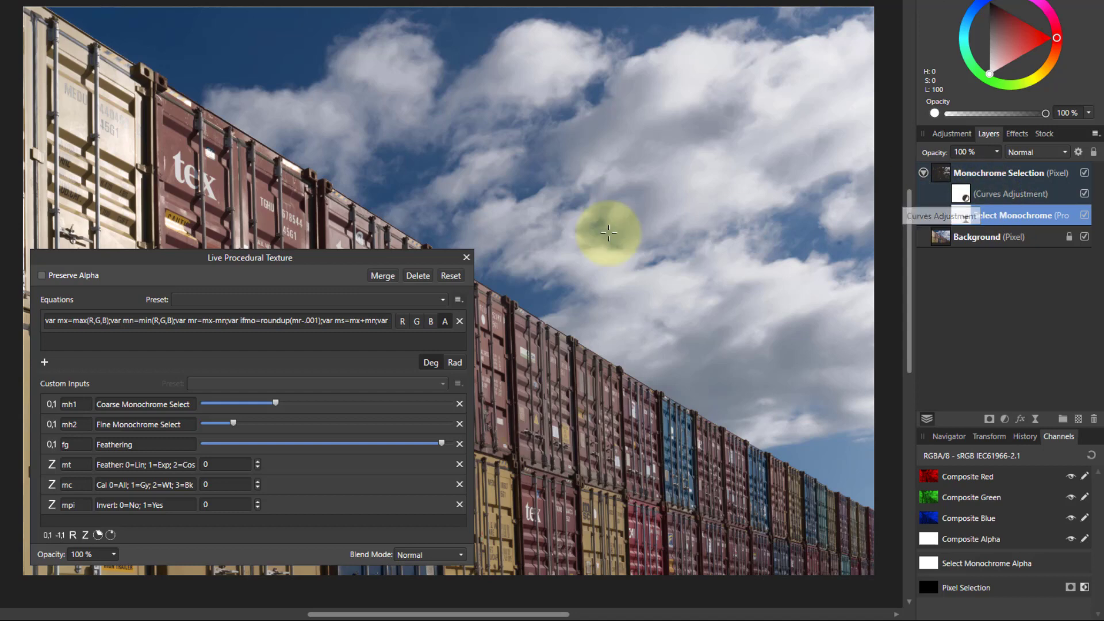
left_click_drag(378, 258, 706, 260)
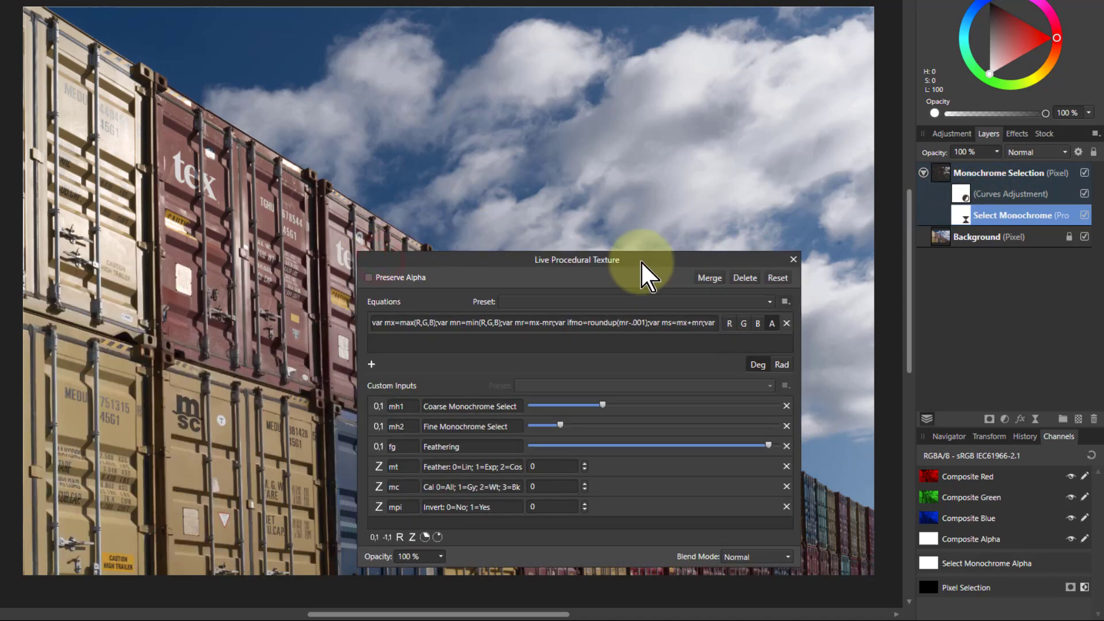
Toggle Monochrome Selection visibility to compare the brightening before and after.
left_click(1086, 173)
left_click(1086, 173)
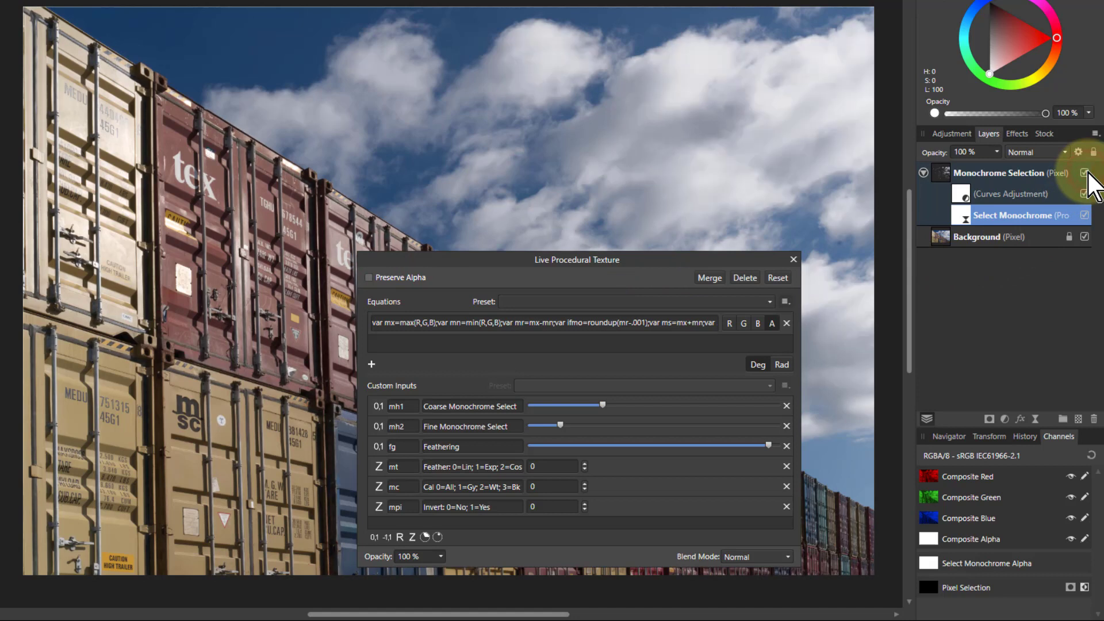
left_click(1086, 172)
left_click(1086, 172)
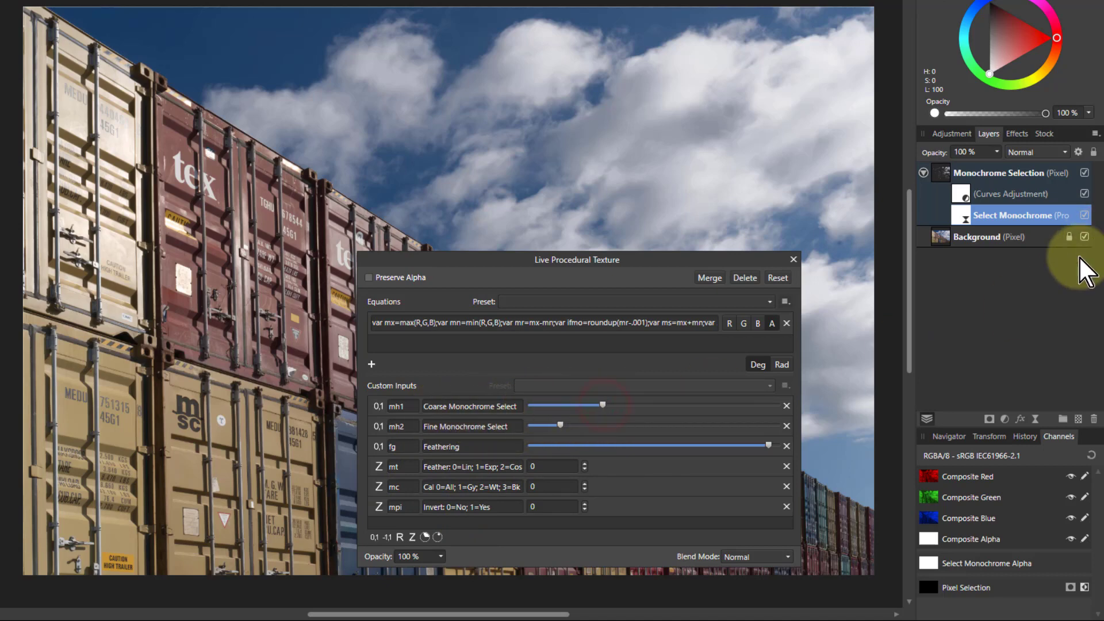
With Background hidden, tune Coarse and Fine Monochrome Select, then raise Feathering high.
left_click(1085, 236)
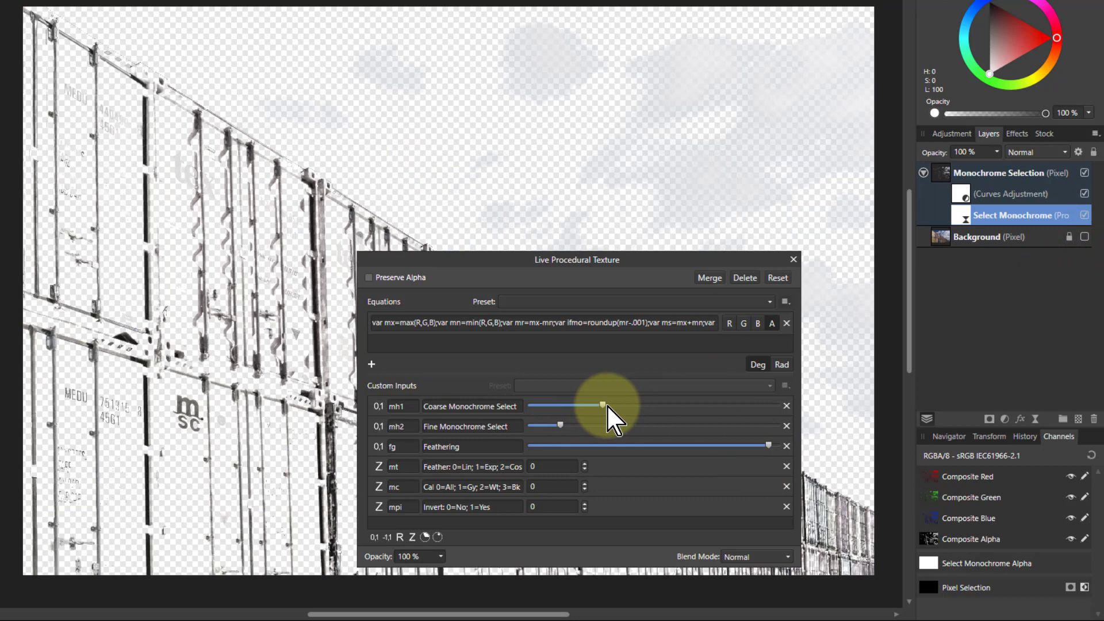
left_click_drag(606, 405, 518, 420)
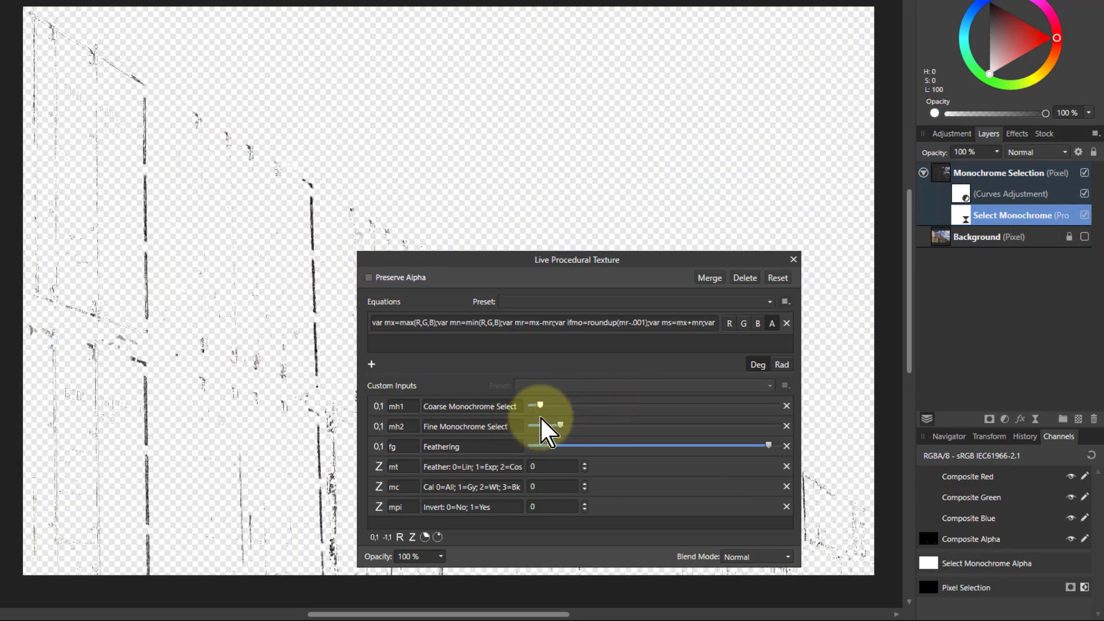
mouse_move(541, 415)
left_mouse_down()
mouse_move(768, 412)
mouse_move(607, 421)
left_mouse_up()
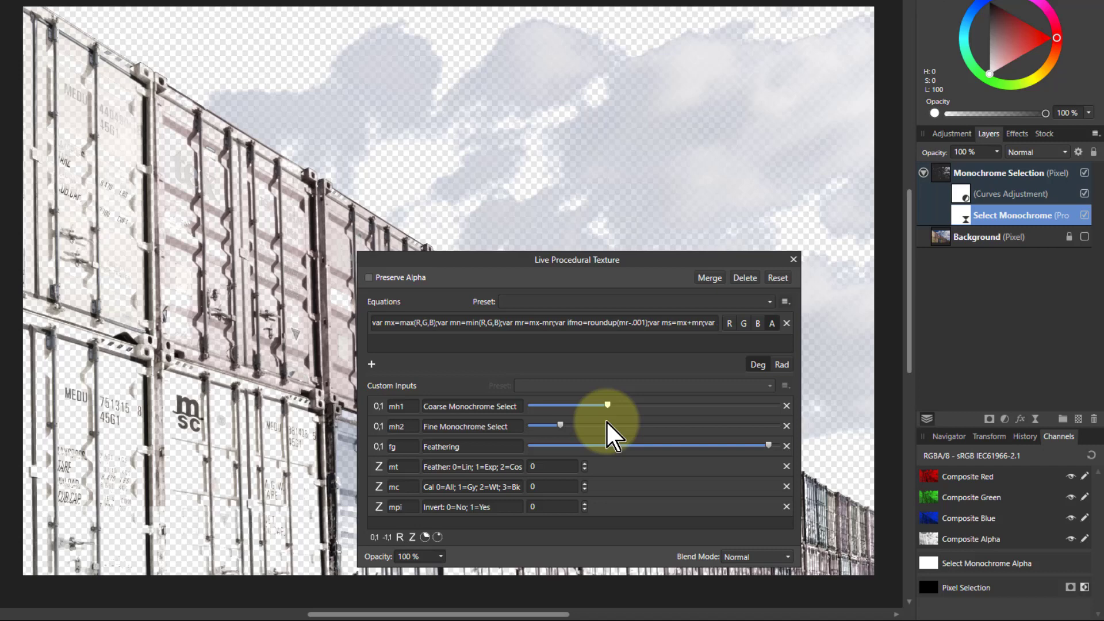
left_click_drag(770, 446, 241, 303)
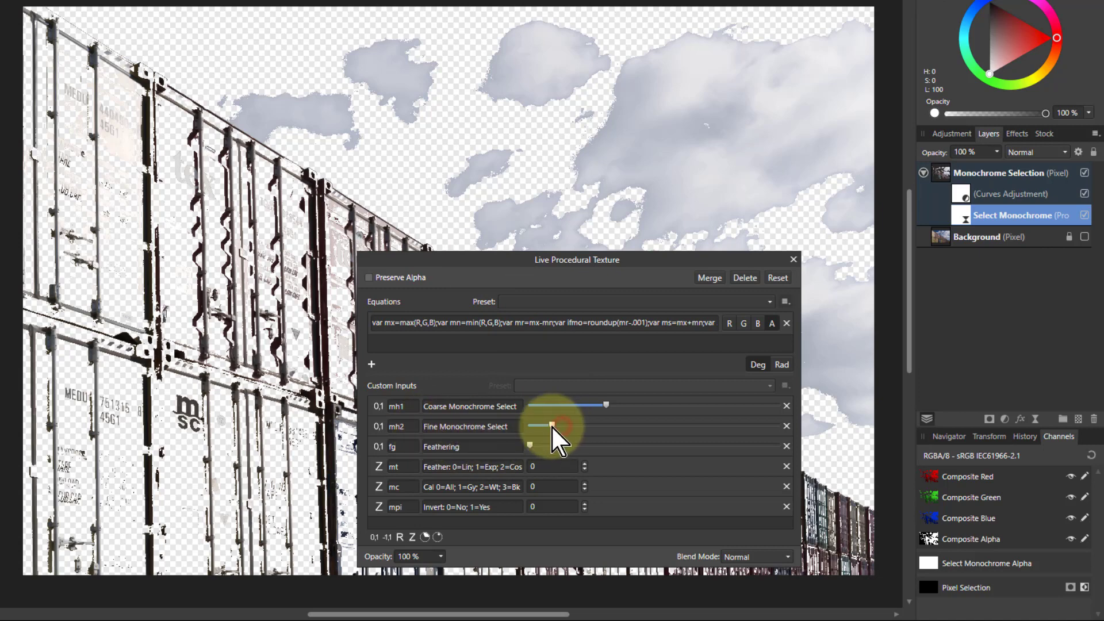
mouse_move(551, 425)
left_mouse_down()
mouse_move(693, 427)
mouse_move(520, 428)
mouse_move(703, 427)
mouse_move(556, 421)
left_mouse_up()
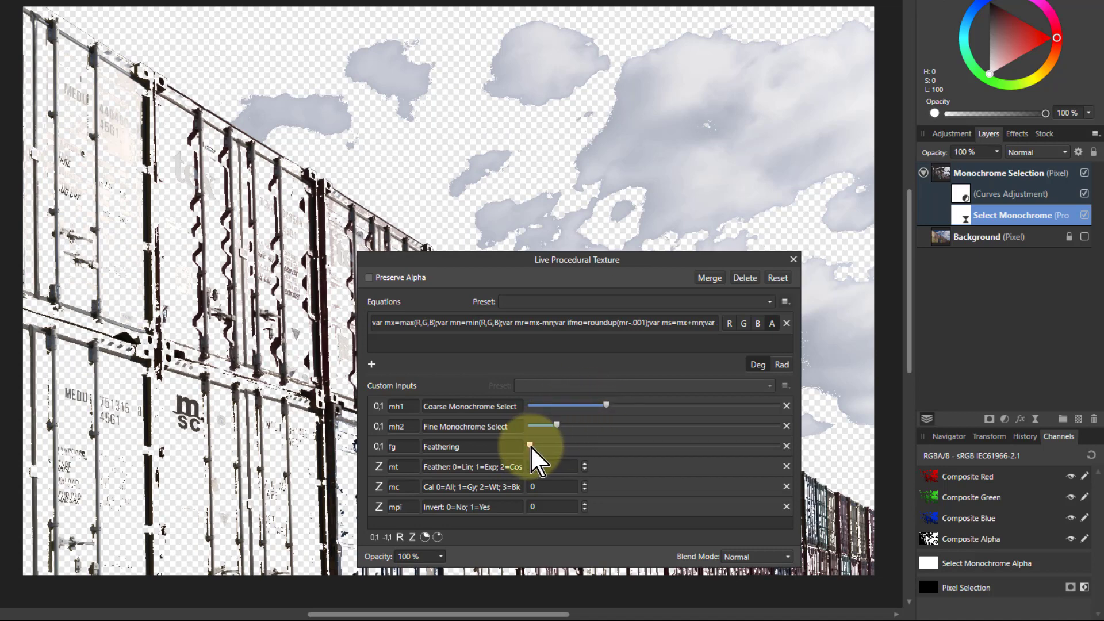
left_click_drag(530, 447, 716, 446)
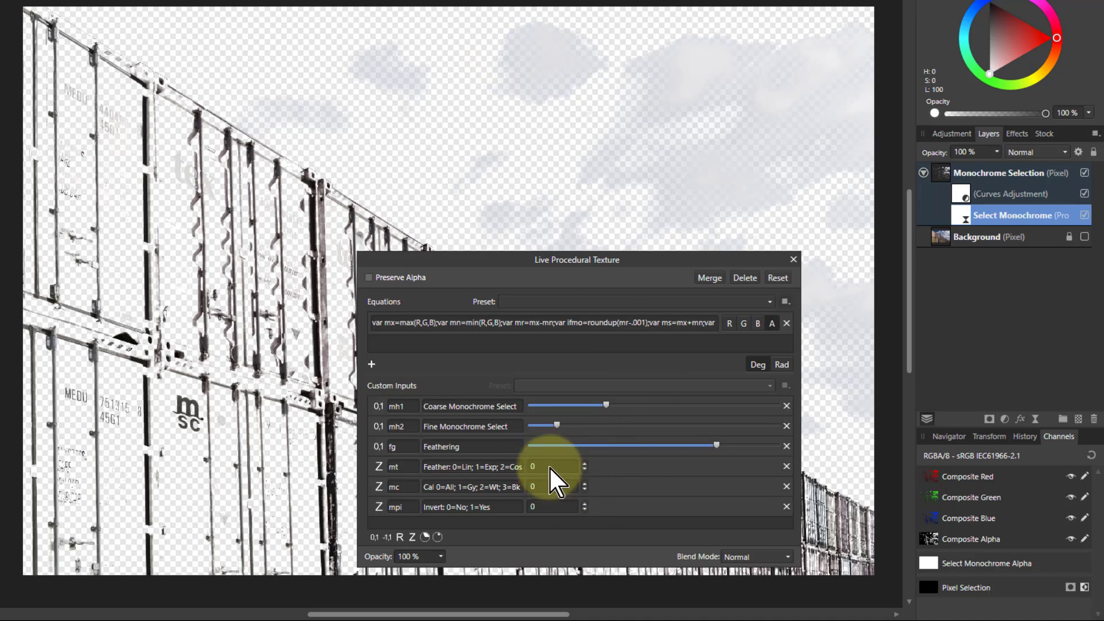
type("1")
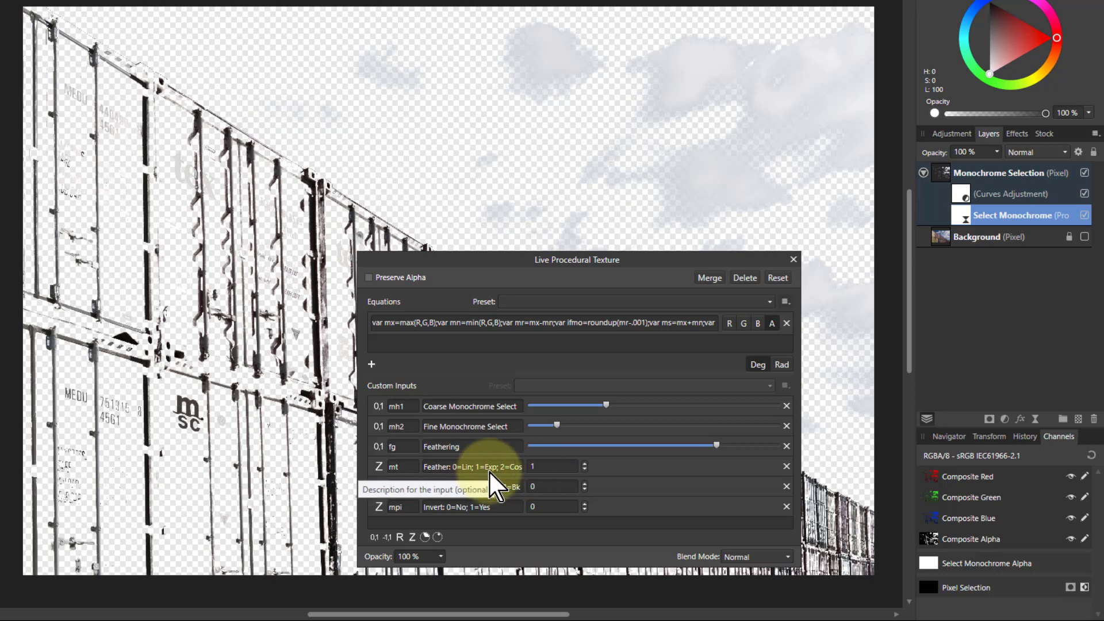
scroll(571, 468, "up", 1)
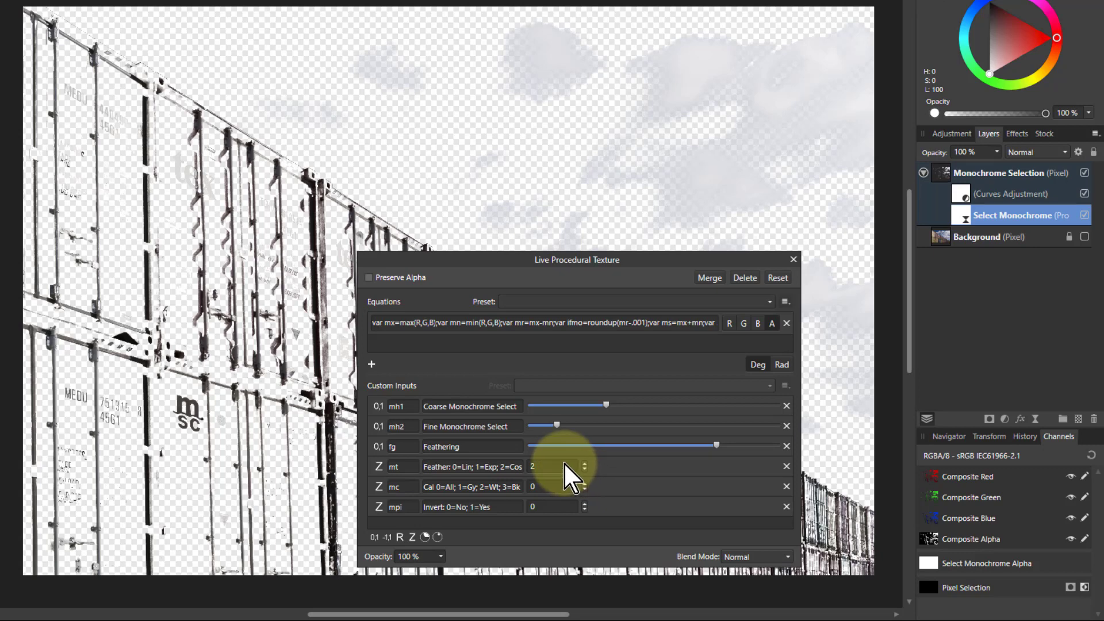
scroll(564, 466, "down", 1)
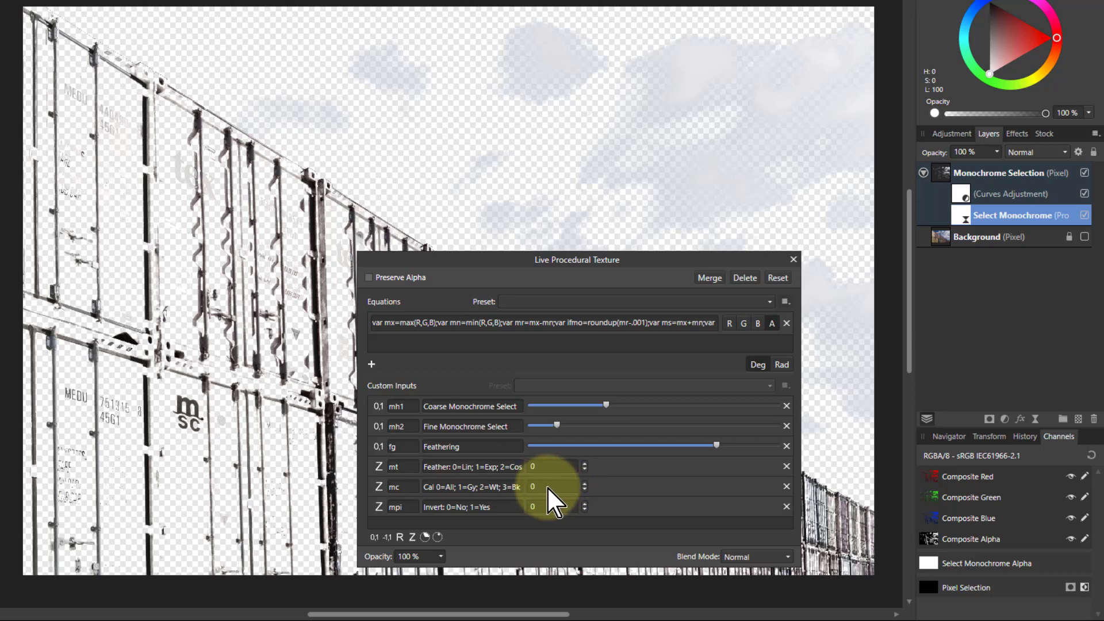
scroll(547, 485, "up", 1)
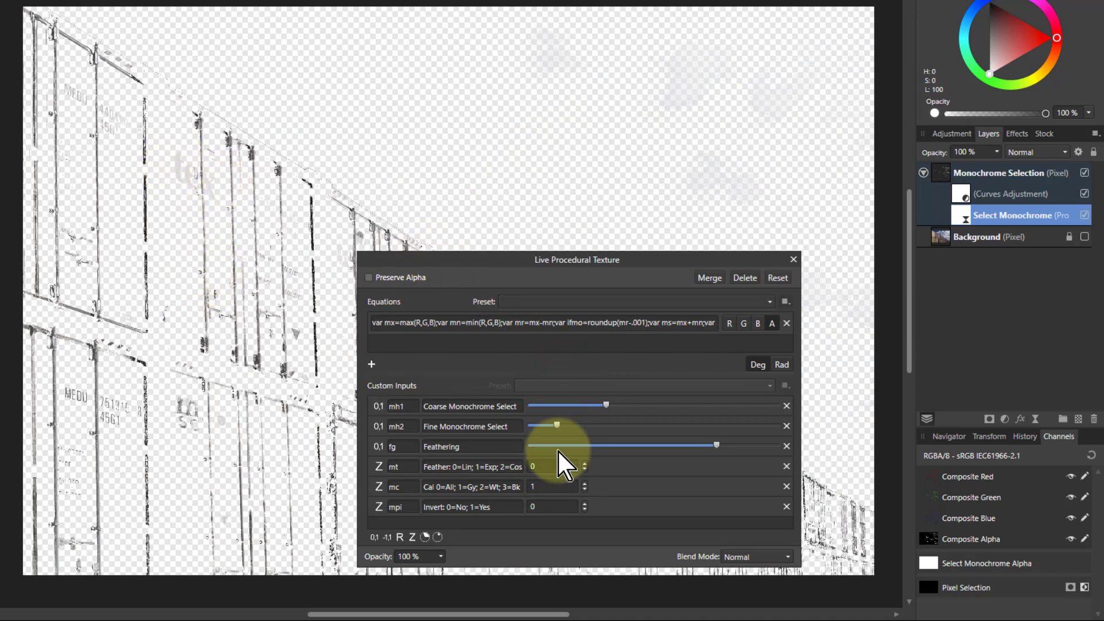
scroll(548, 486, "up", 1)
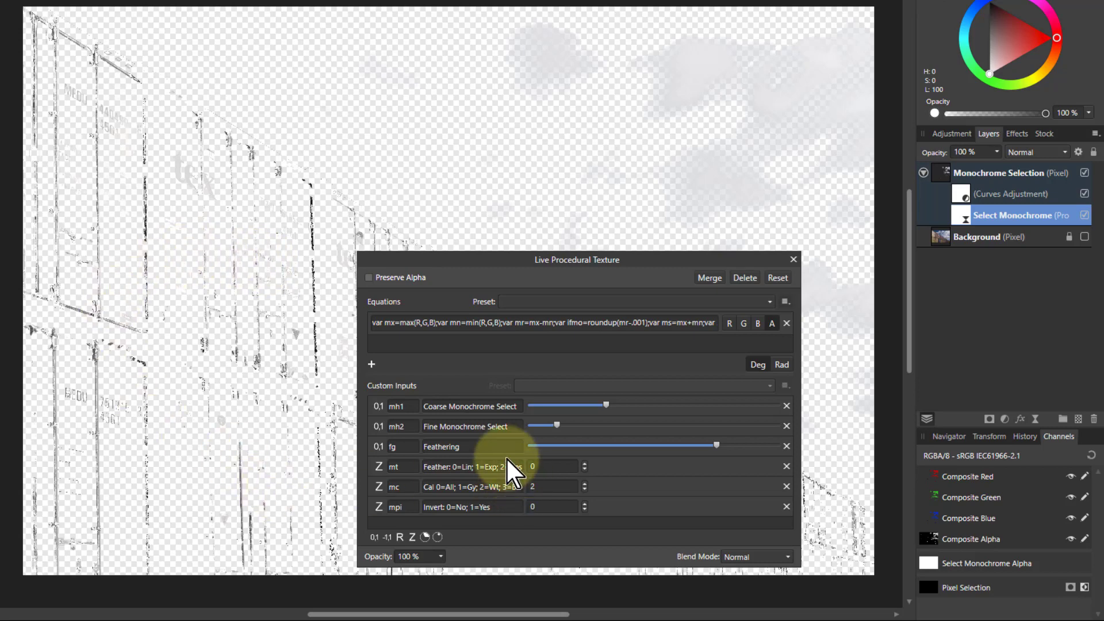
scroll(554, 487, "up", 1)
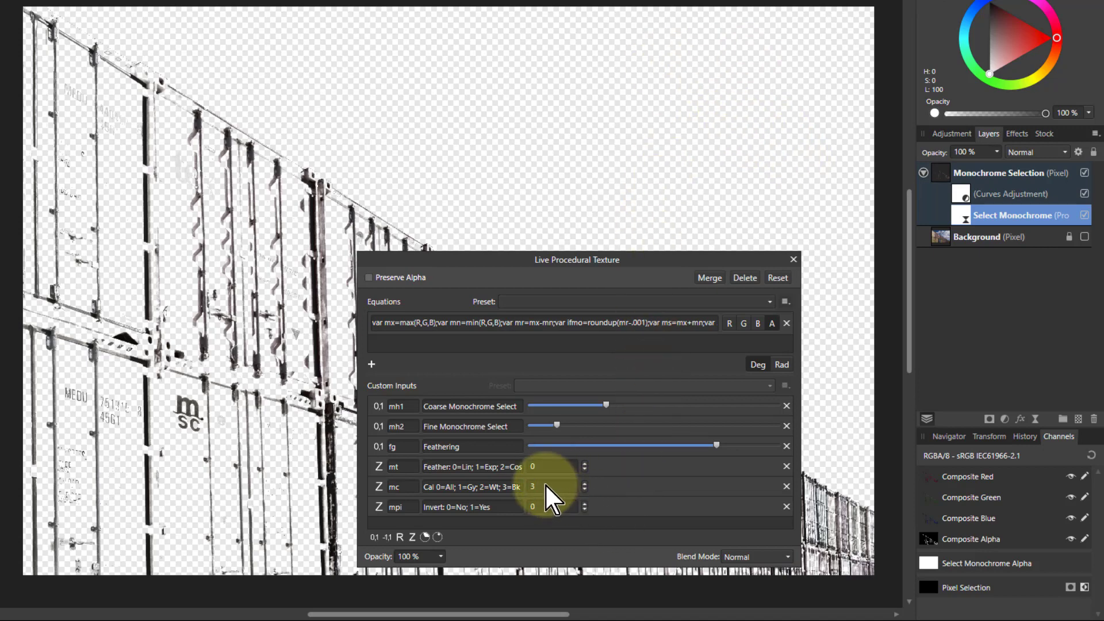
scroll(544, 487, "down", 3)
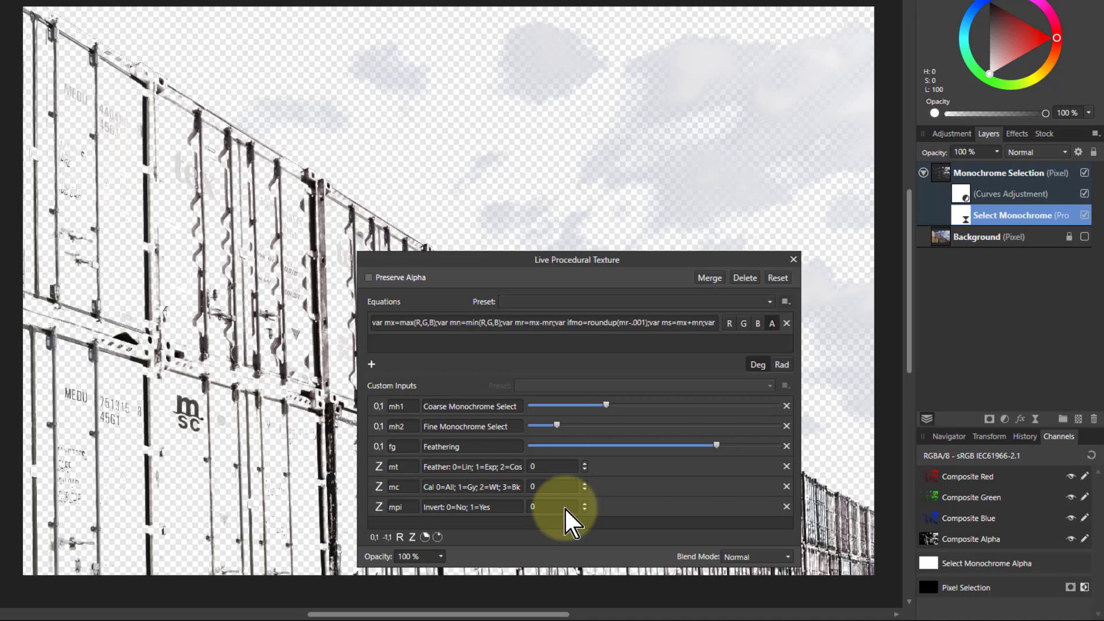
Set mpi Invert to 1, nudge Coarse Monochrome Select, close settings, and select the visible Background.
scroll(562, 506, "up", 1)
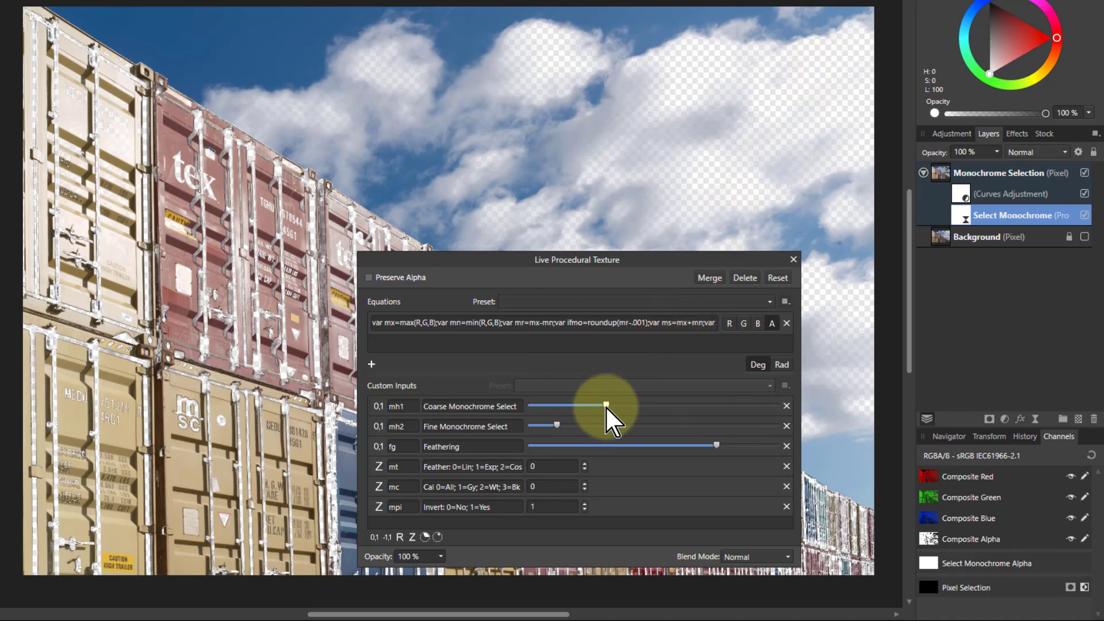
mouse_move(608, 405)
left_mouse_down()
mouse_move(664, 405)
mouse_move(625, 405)
left_mouse_up()
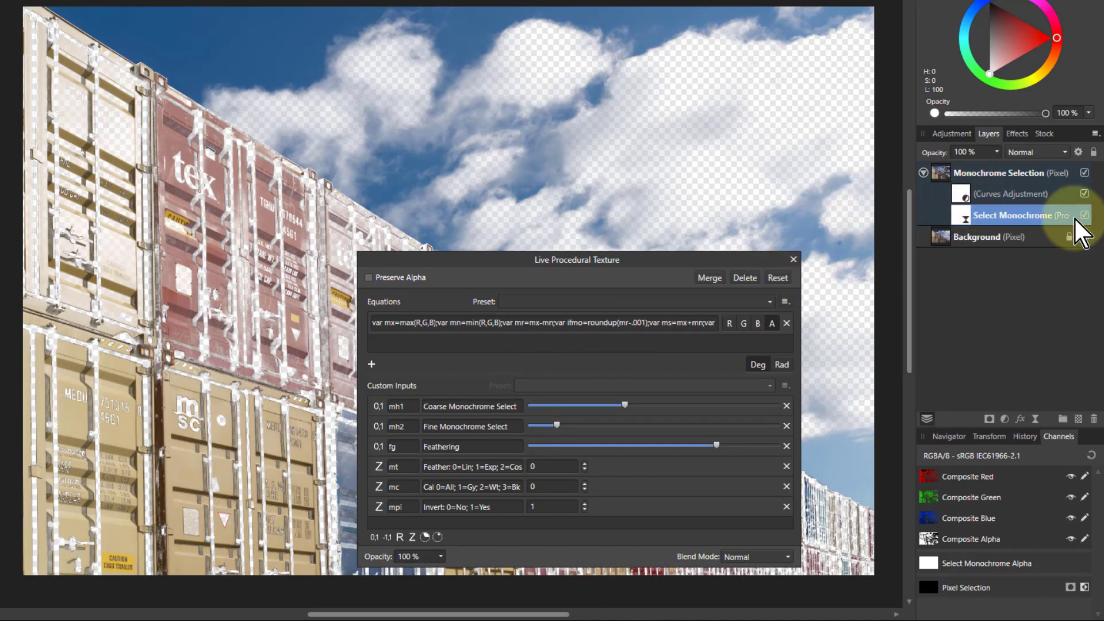
left_click(1085, 237)
left_click(794, 259)
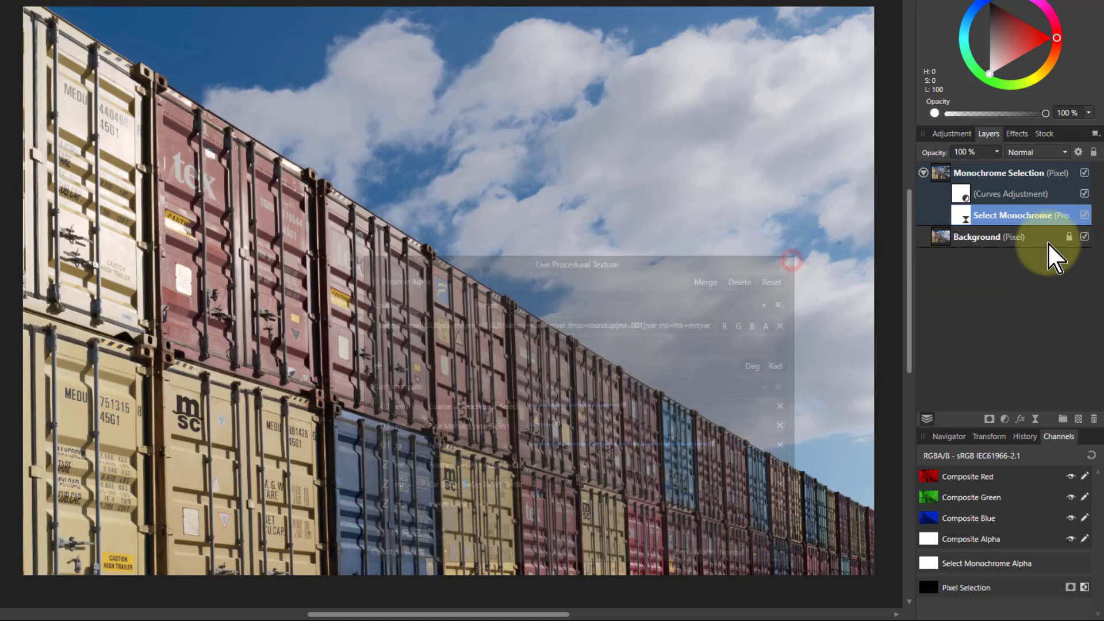
left_click(941, 237)
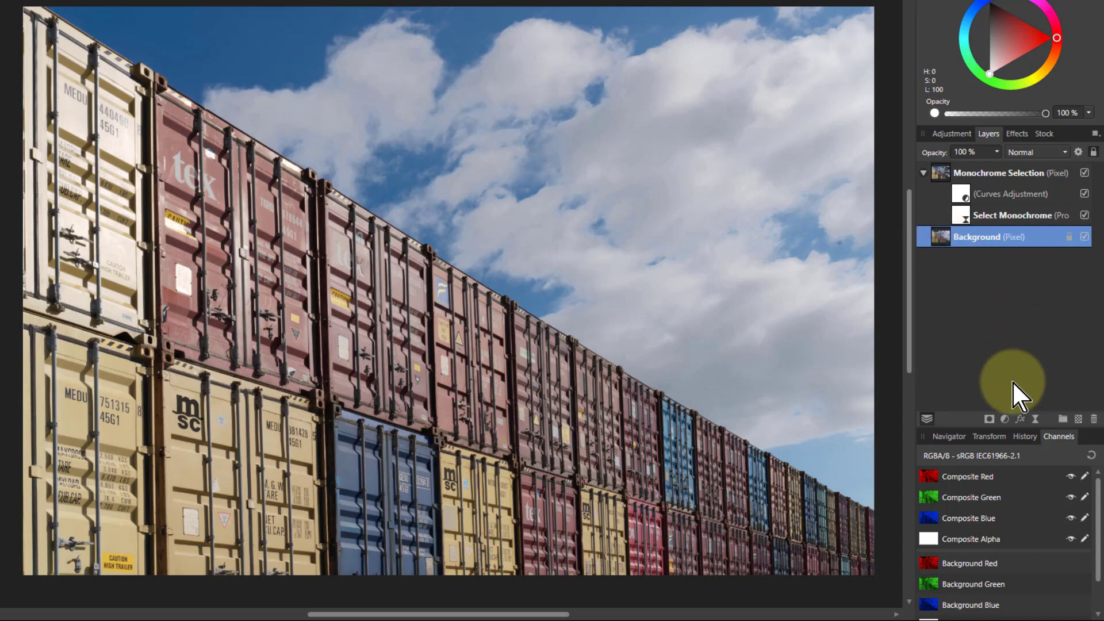
Add an HSL adjustment to the Background with Saturation Shift raised to 72%.
left_click(1005, 420)
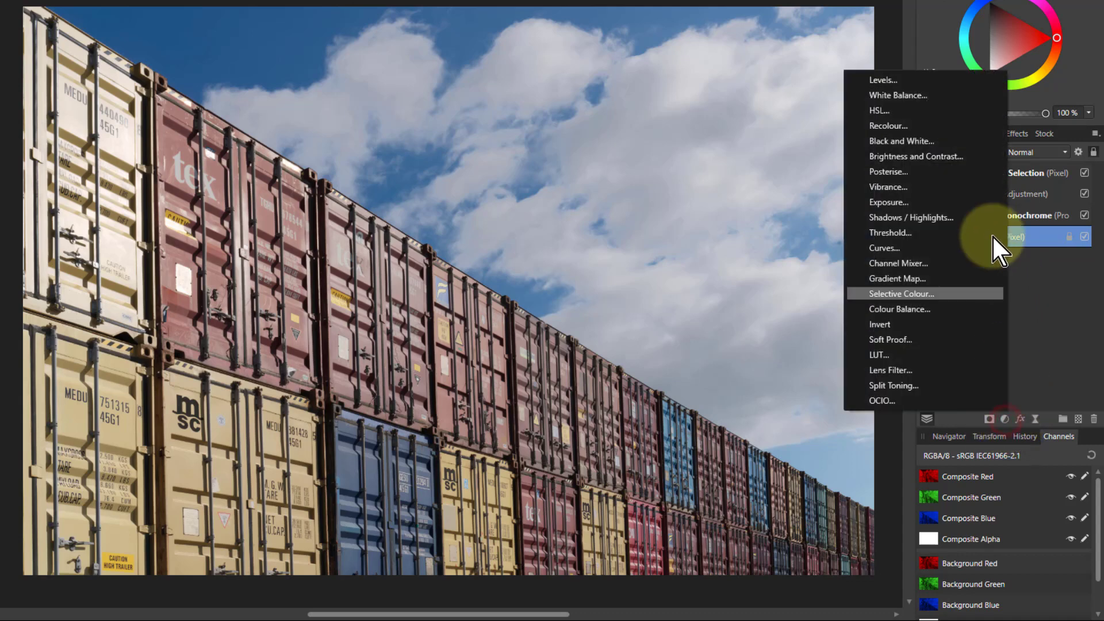
left_click(902, 113)
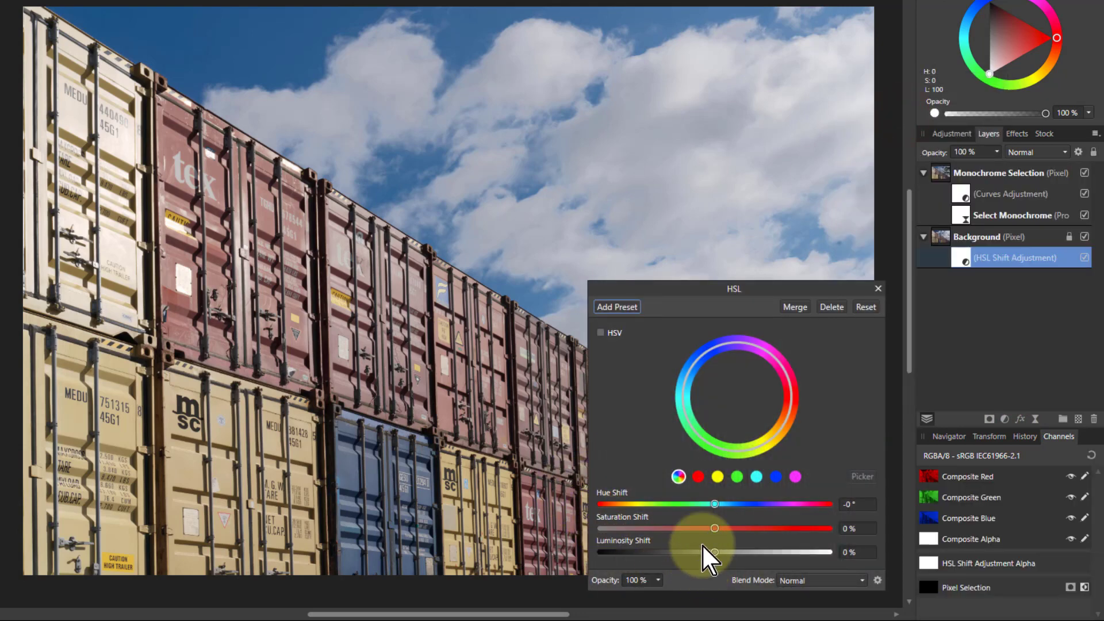
left_click_drag(715, 528, 759, 525)
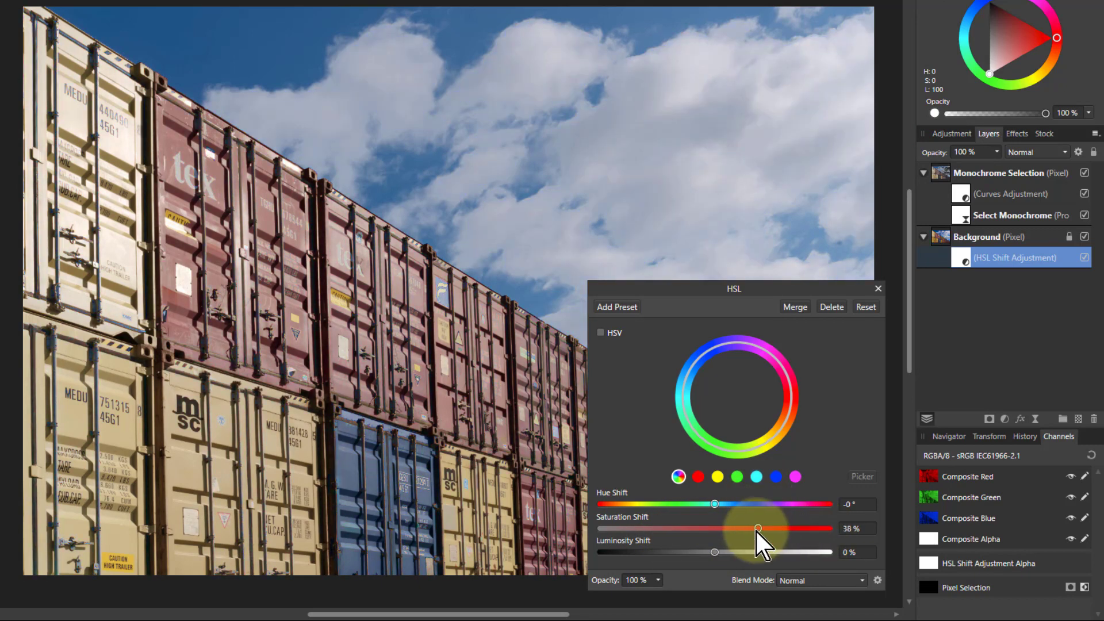
left_click_drag(781, 528, 796, 529)
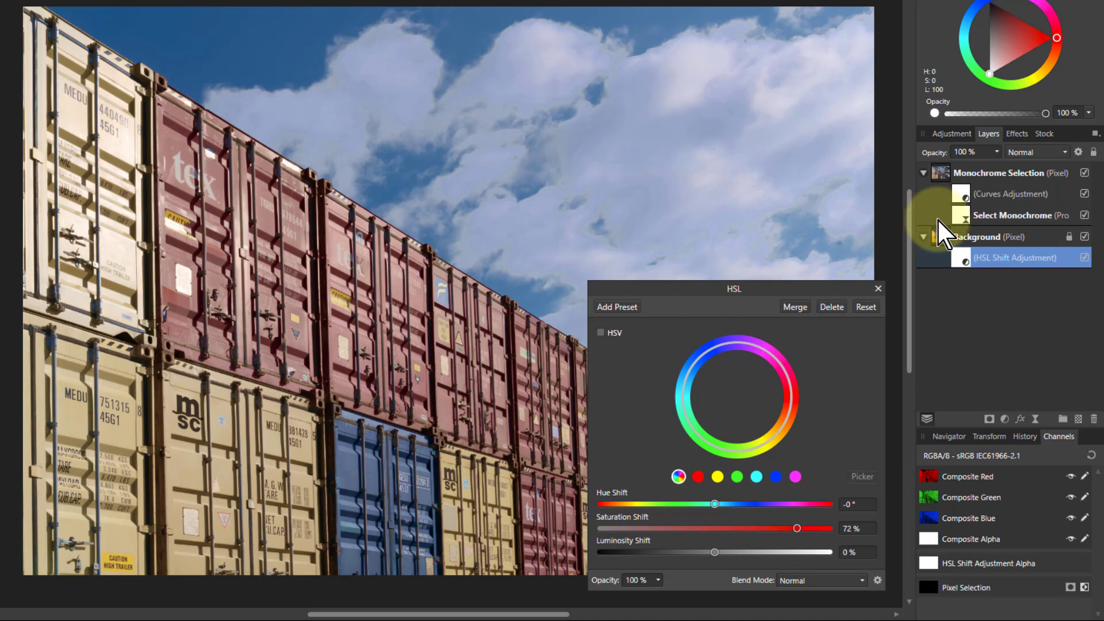
Reopen Select Monochrome, lower Coarse Monochrome Select to brighten the sky, and max Feathering.
double_click(962, 213)
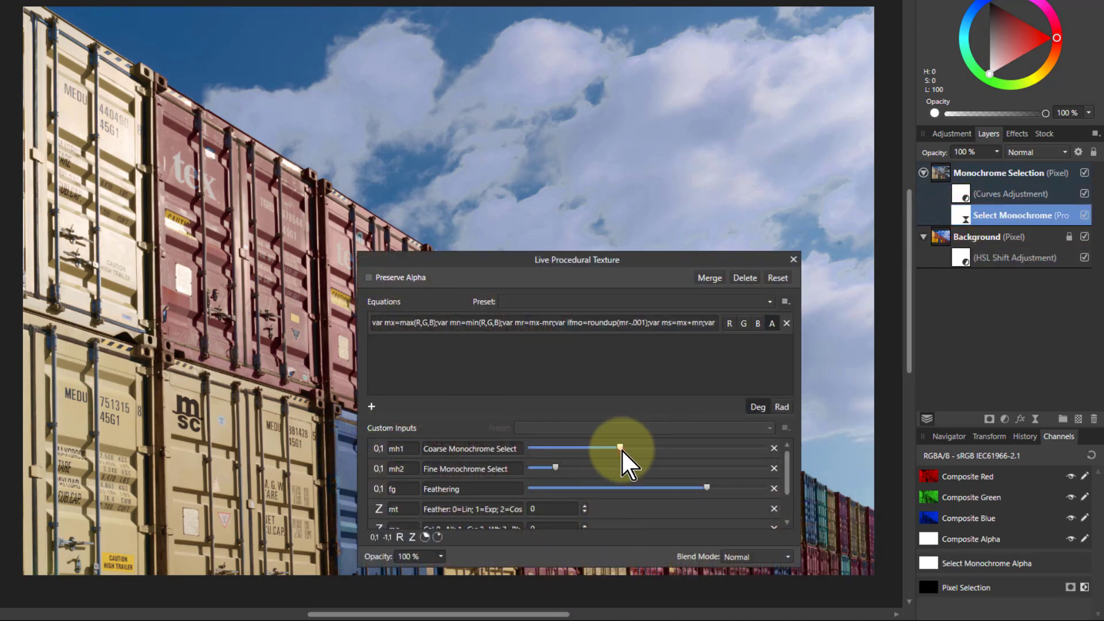
left_click_drag(621, 449, 574, 447)
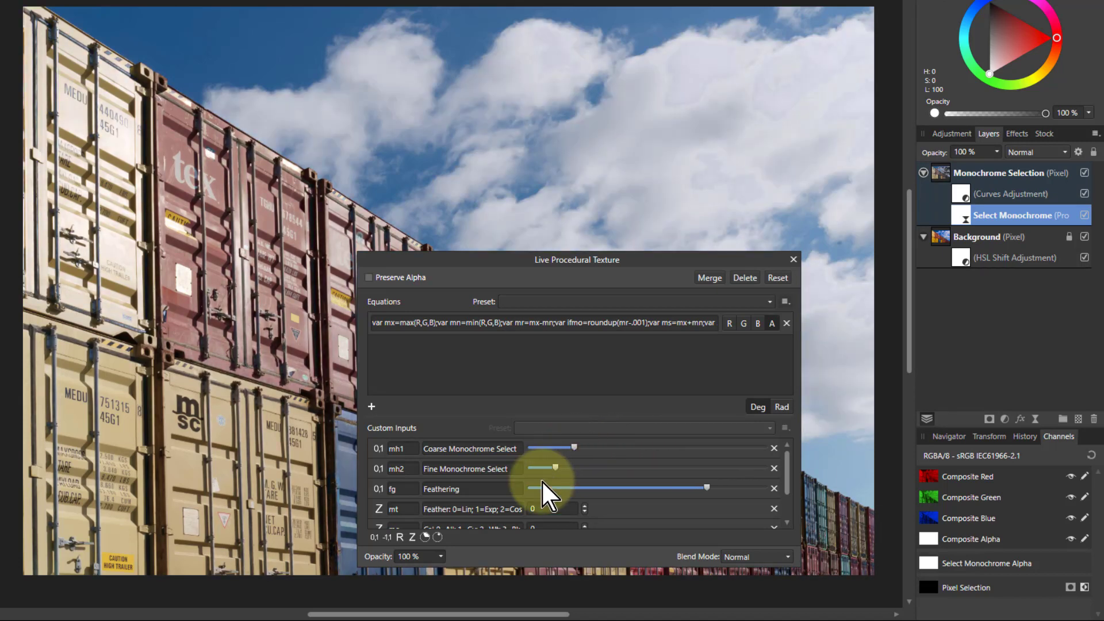
left_click(554, 467)
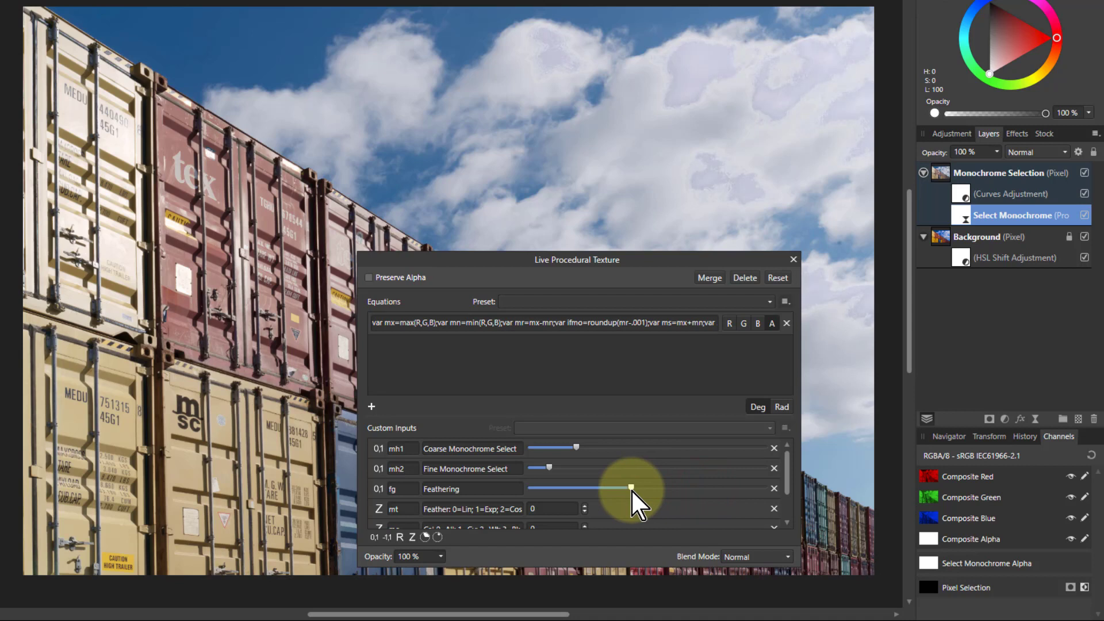
mouse_move(568, 489)
left_mouse_down()
mouse_move(698, 482)
mouse_move(570, 487)
left_mouse_up()
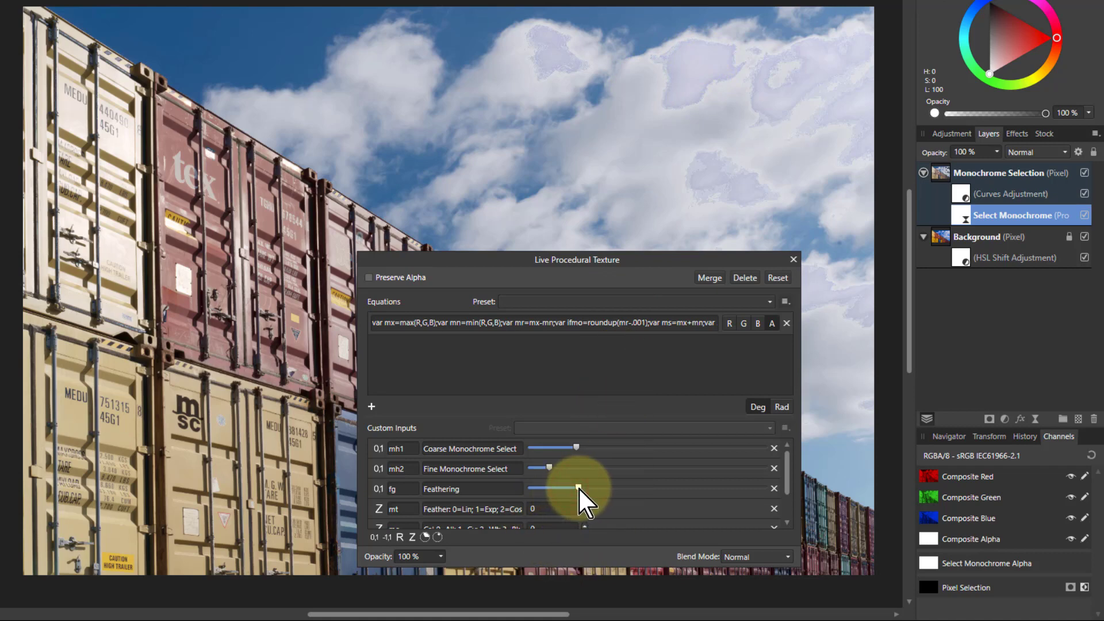
left_click_drag(578, 488, 779, 488)
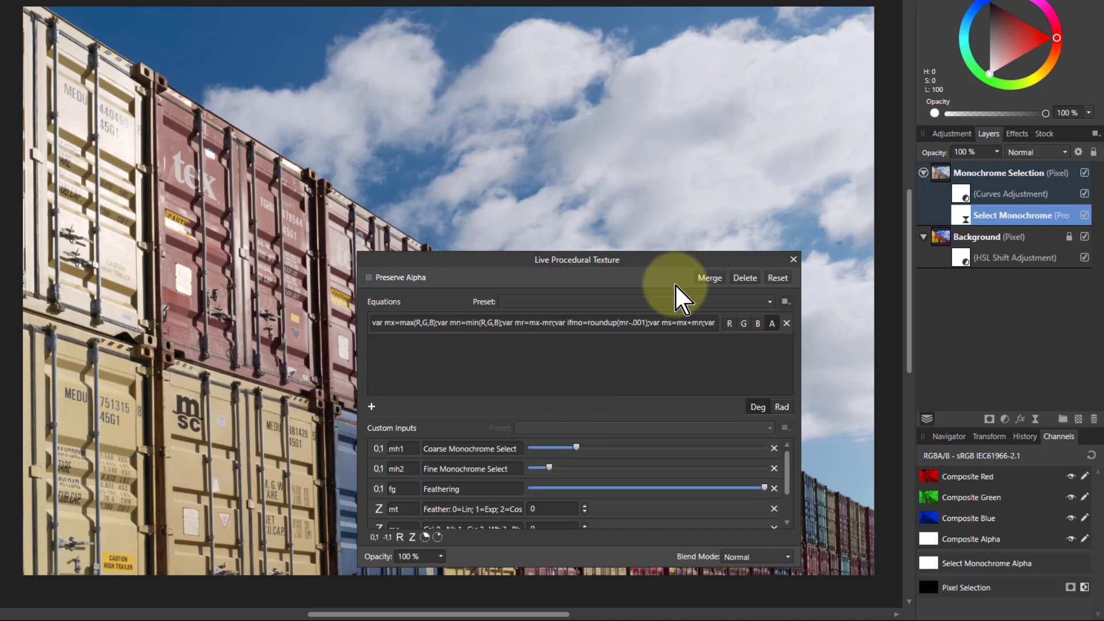
Move the Live Procedural Texture window aside and close it.
left_click_drag(642, 266, 576, 227)
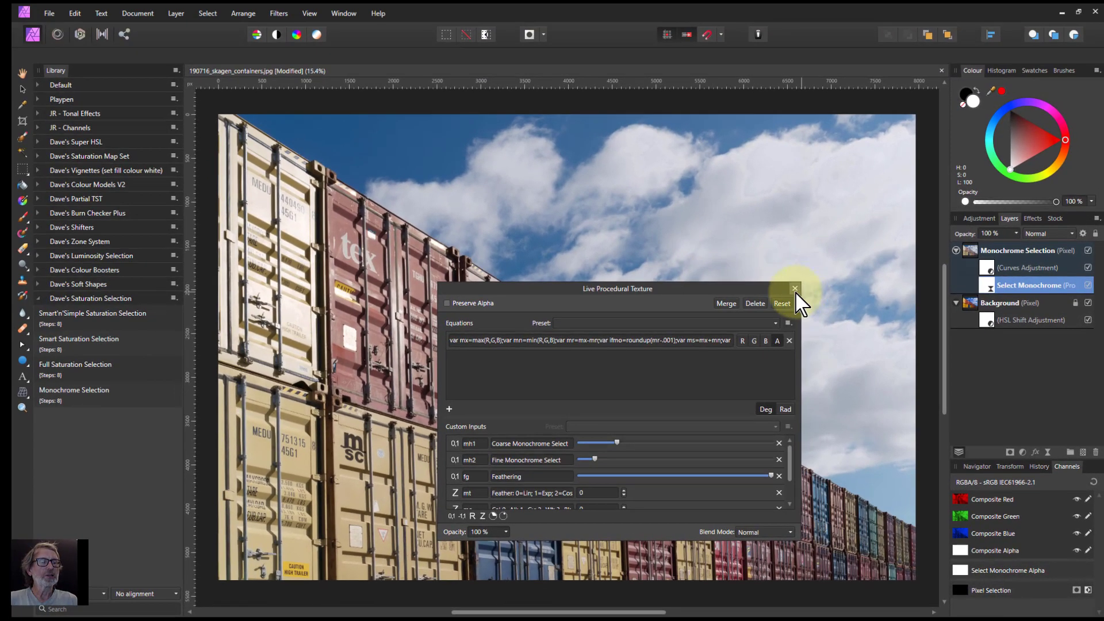
left_click(795, 288)
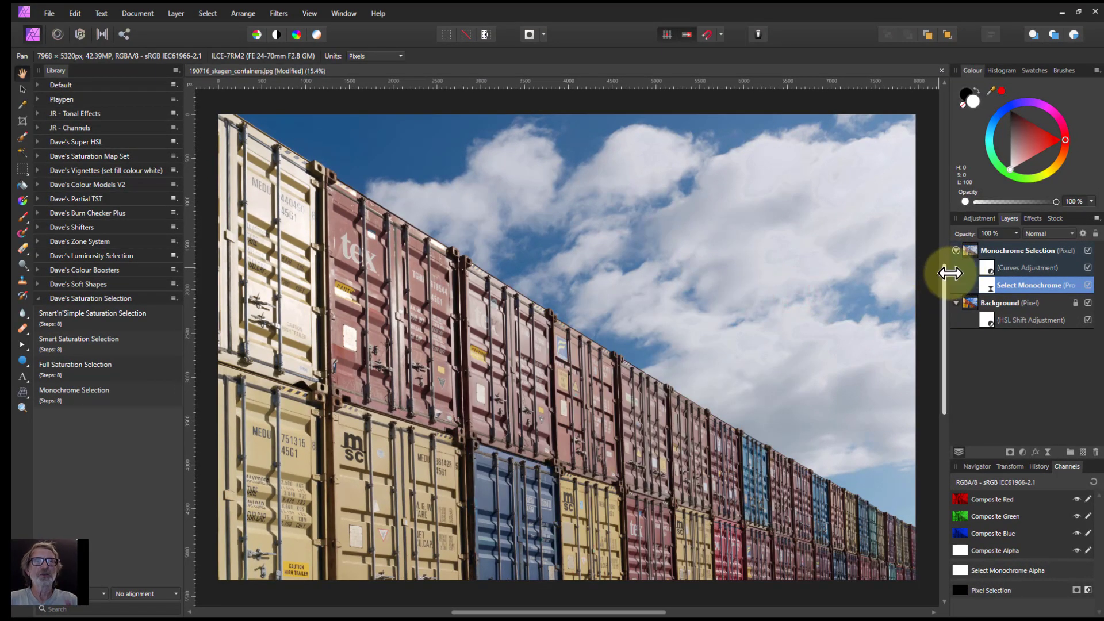